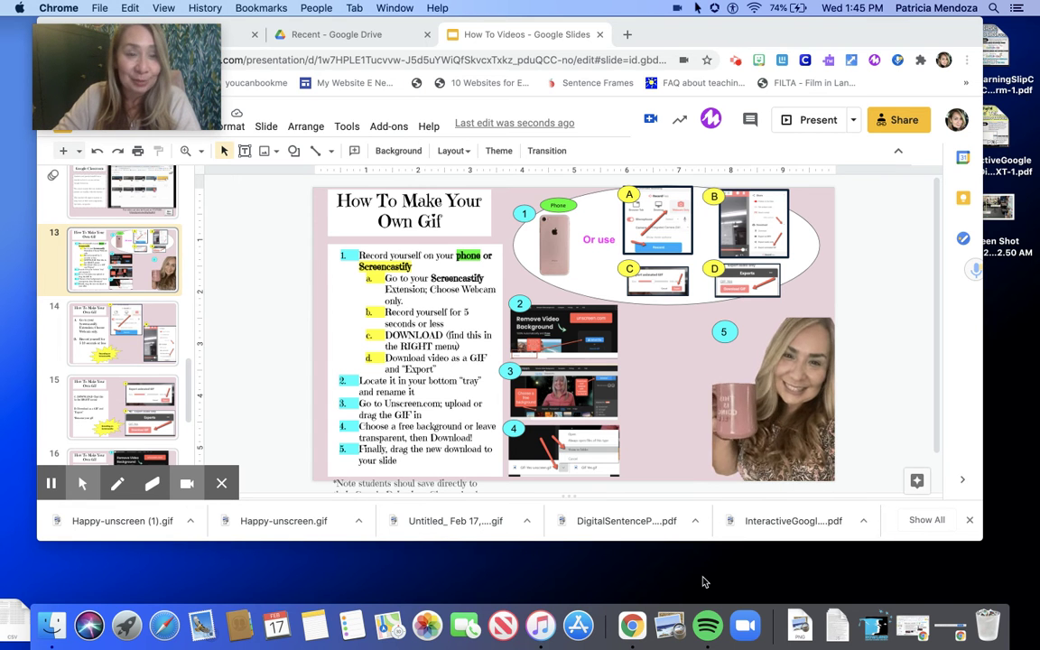
- Turn on red-arrow annotations and show slide 14's Screencastify Download options
click(698, 8)
click(713, 76)
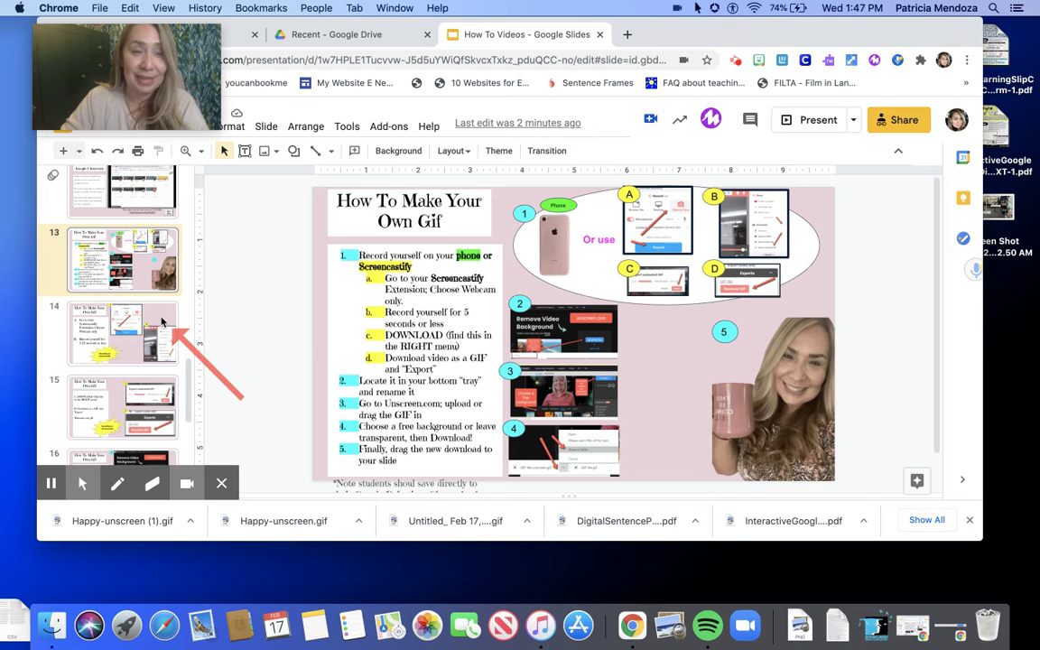
click(116, 354)
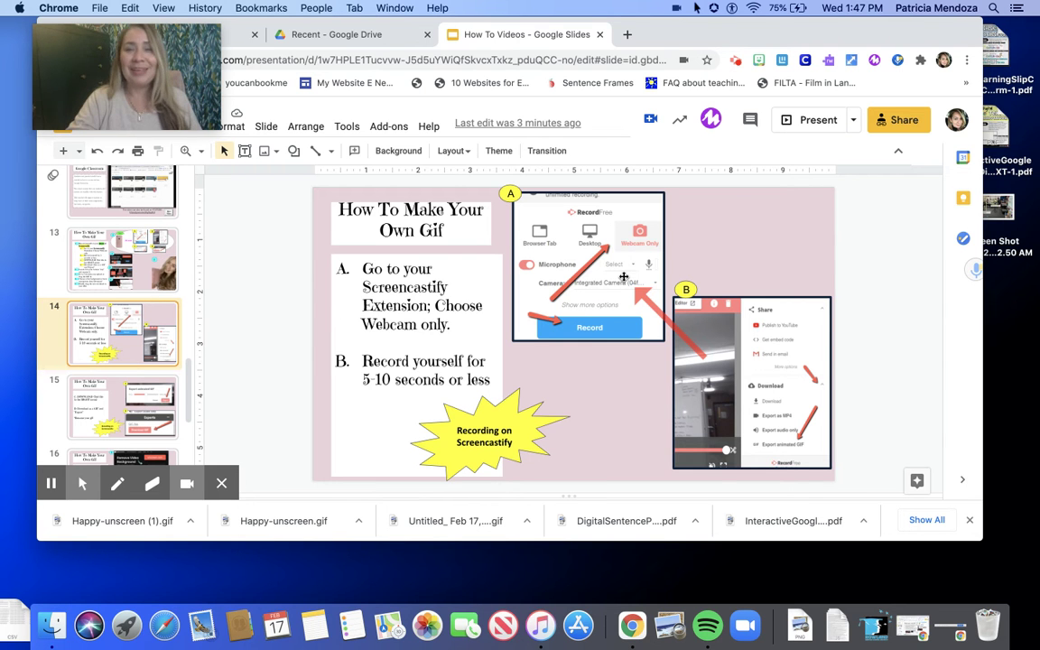
drag(623, 276, 796, 430)
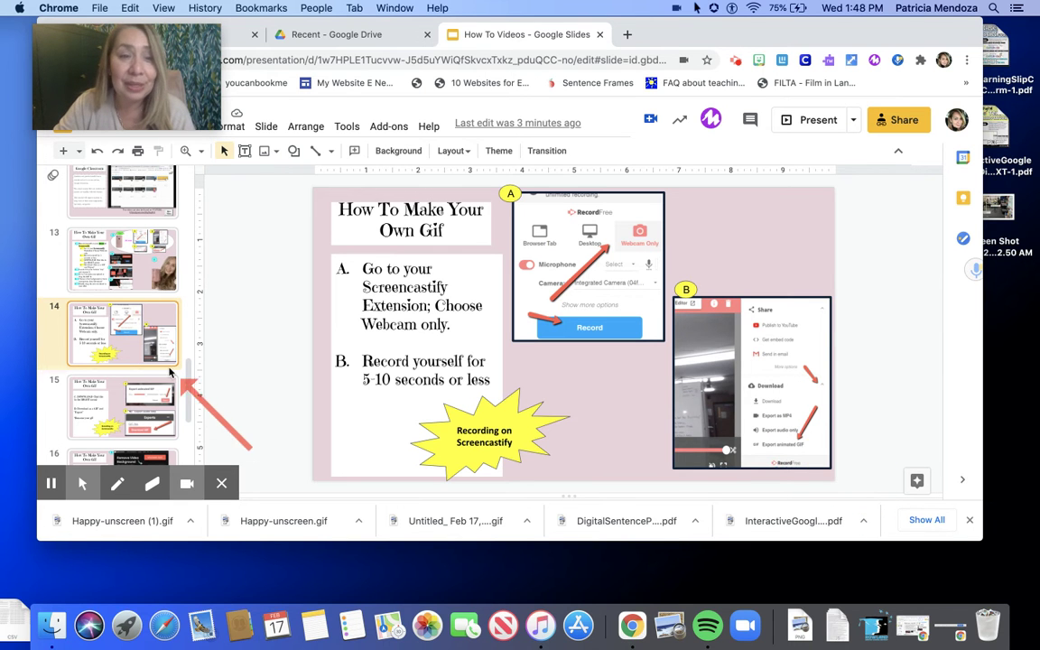
- Review the export steps on slides 14 and 15, then land on slide 16 and open a new Chrome tab
click(128, 391)
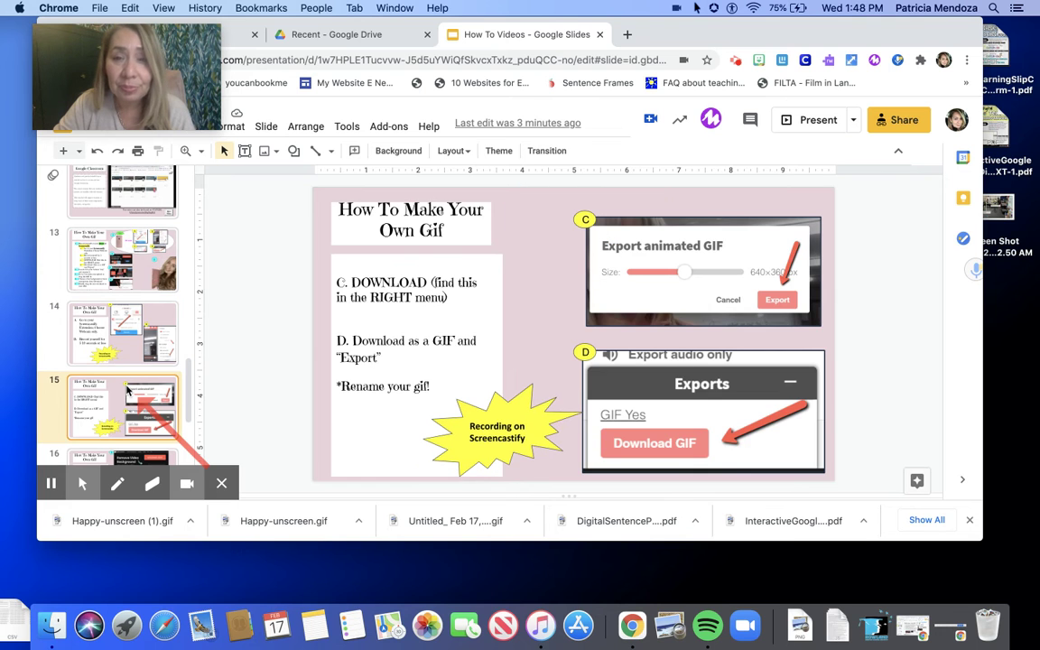
mouse_move(128, 390)
mouse_down()
mouse_move(497, 338)
mouse_move(560, 304)
mouse_move(708, 287)
mouse_move(740, 270)
mouse_move(802, 286)
mouse_move(798, 317)
mouse_move(587, 318)
mouse_move(264, 347)
mouse_move(158, 346)
mouse_up()
click(159, 346)
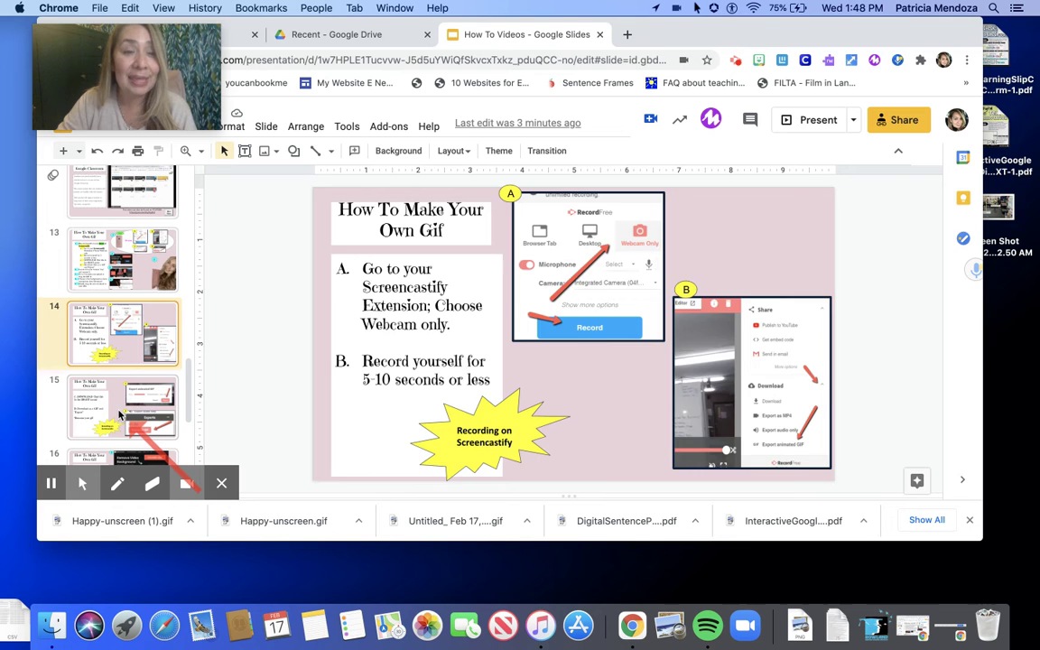
click(155, 408)
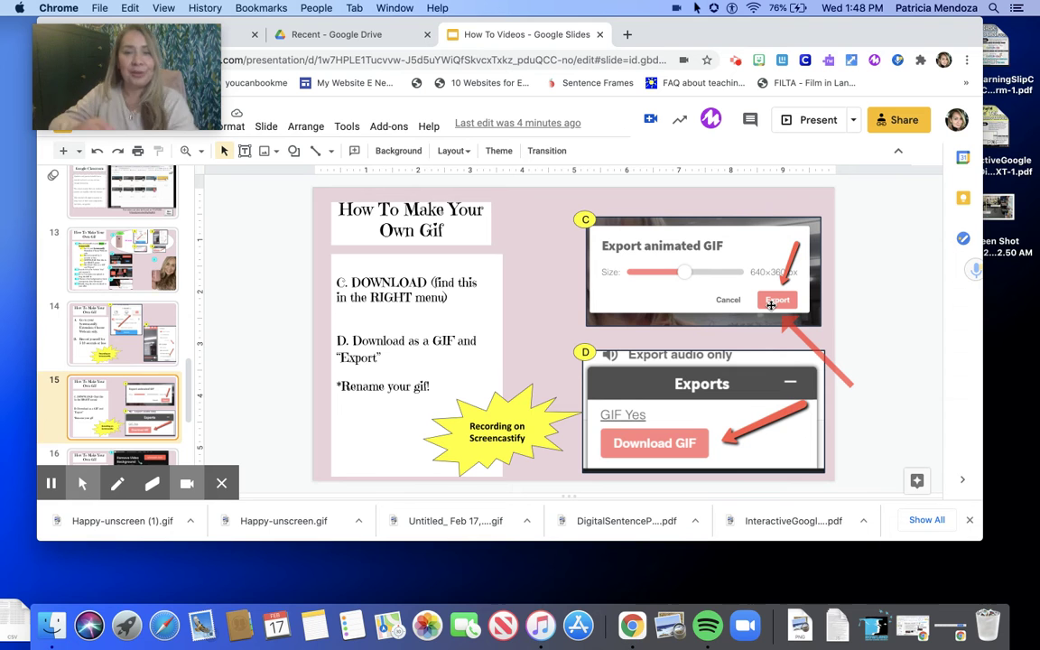
drag(771, 305, 454, 457)
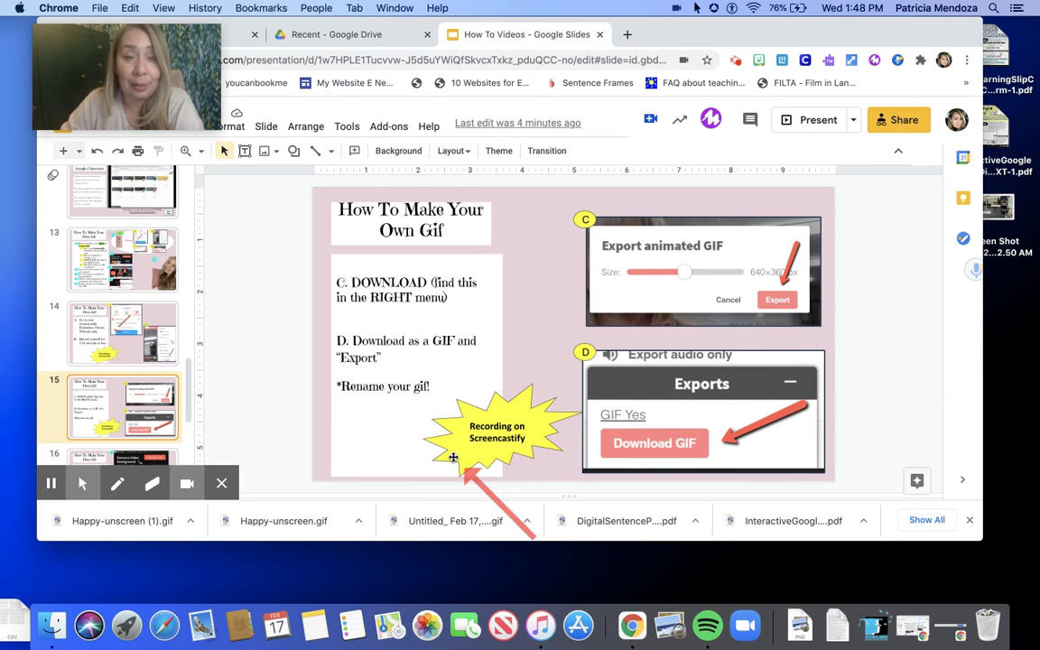
click(104, 459)
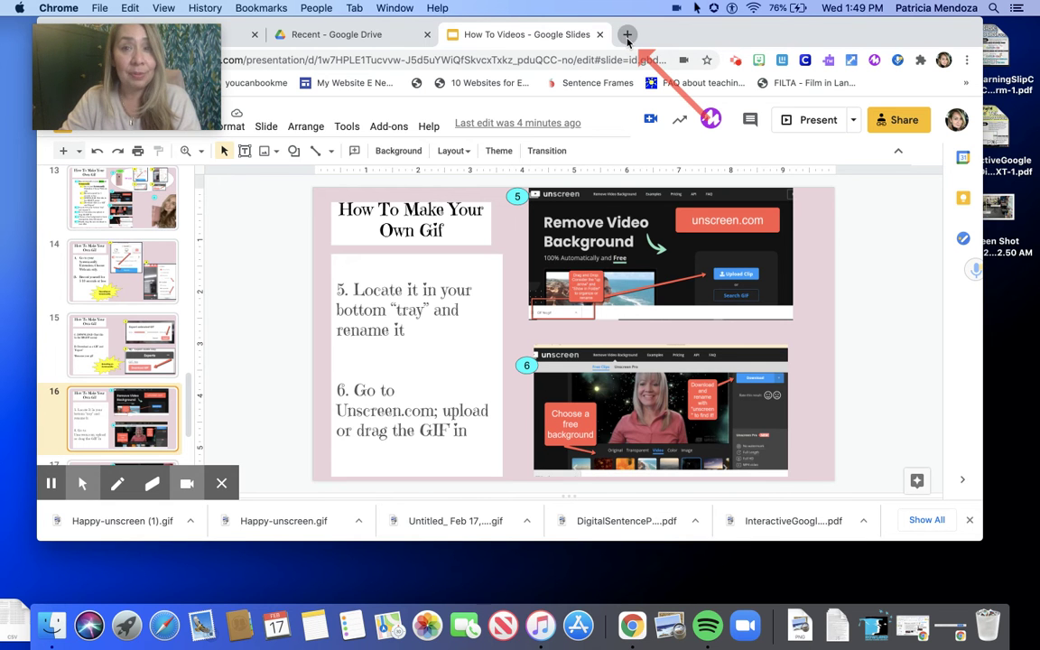
click(627, 34)
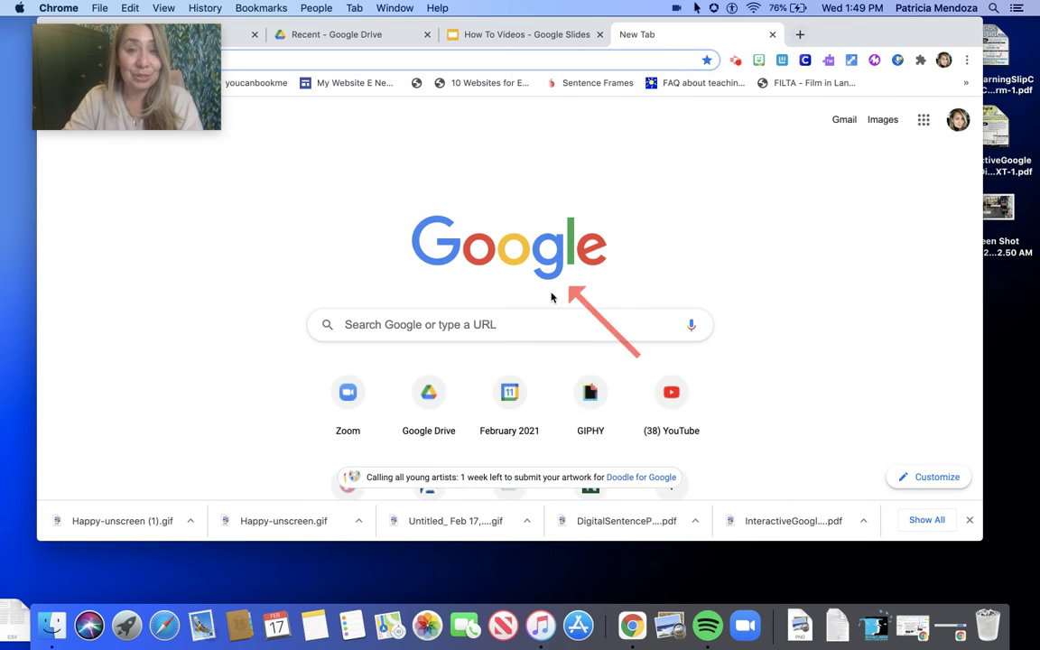
- Go to unscreen.com from the new tab's Google search box
click(527, 323)
text(un)
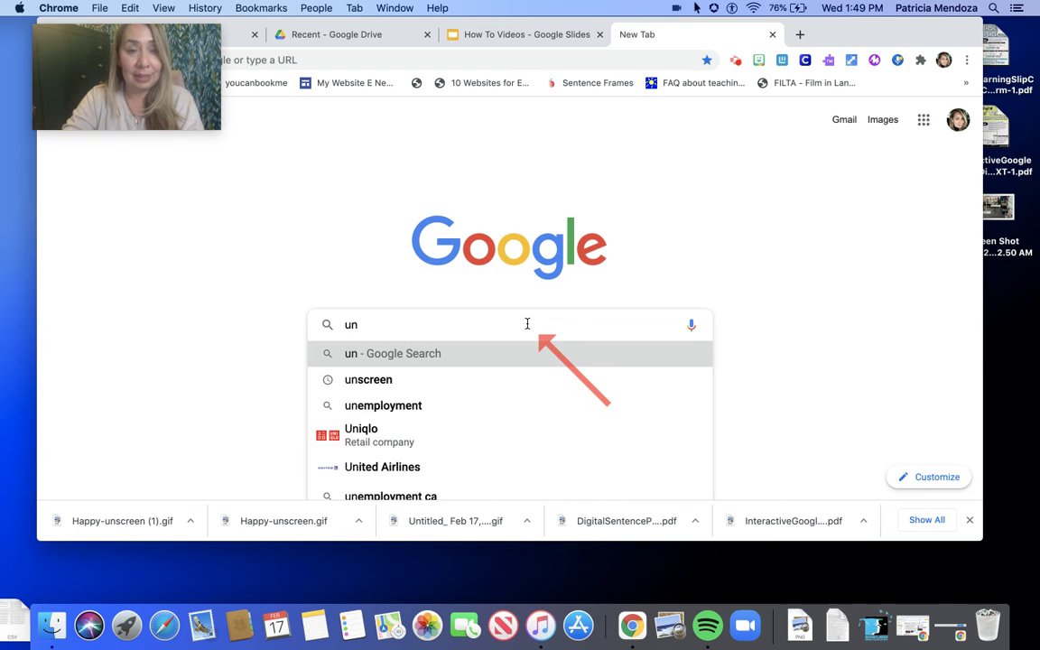
text(screen)
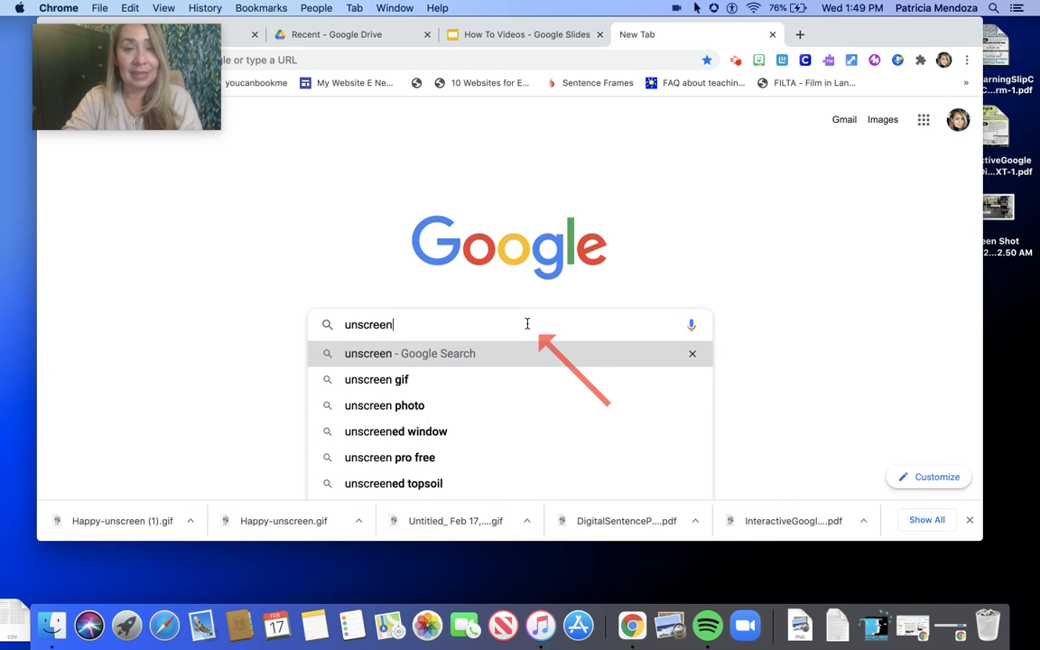
text(.com)
key(Return)
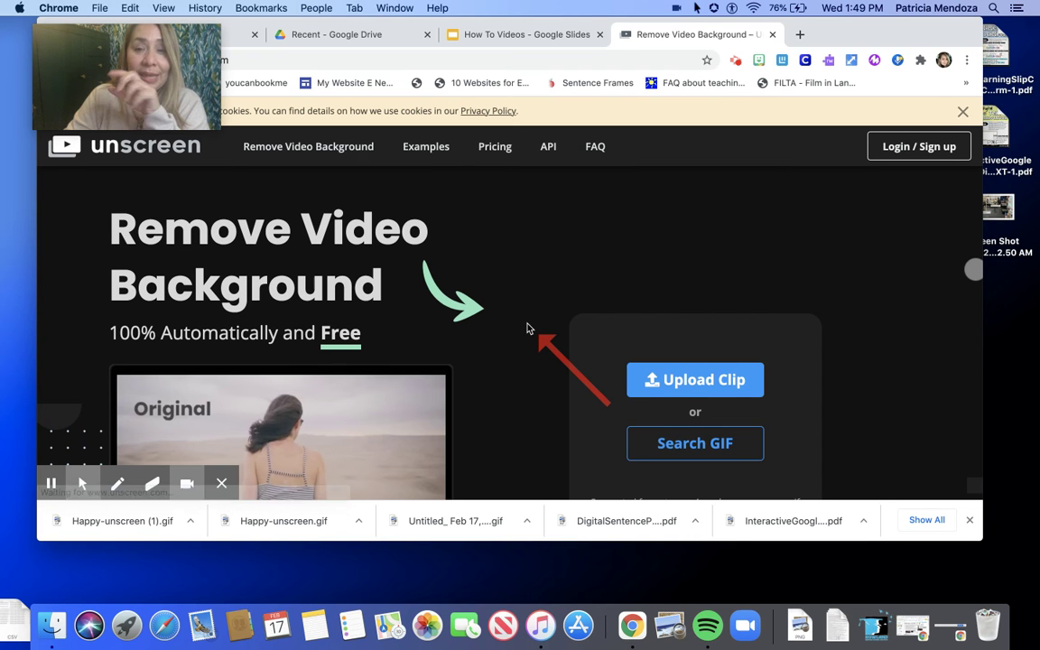
scroll(528, 329, down, 2)
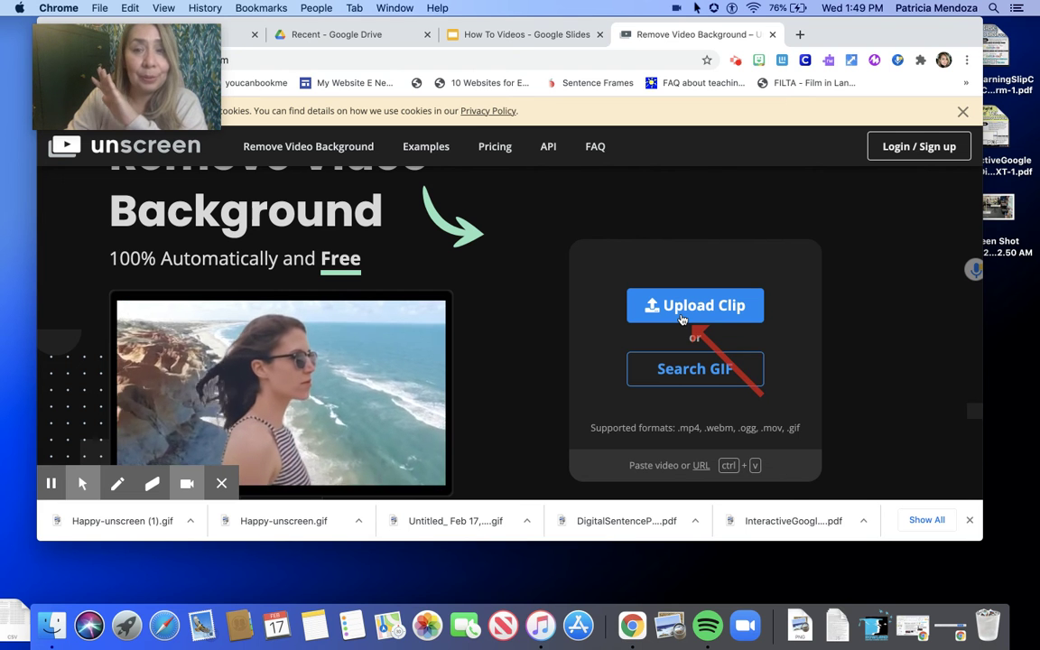
- Upload Happy.gif from the Desktop to unscreen through Upload Clip
click(688, 307)
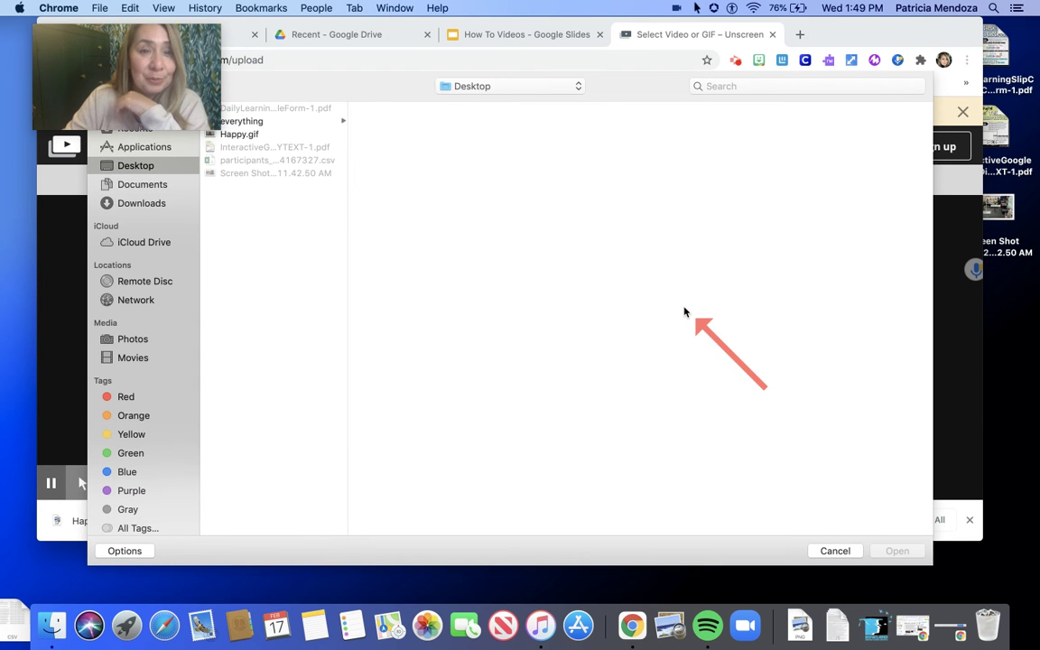
click(256, 135)
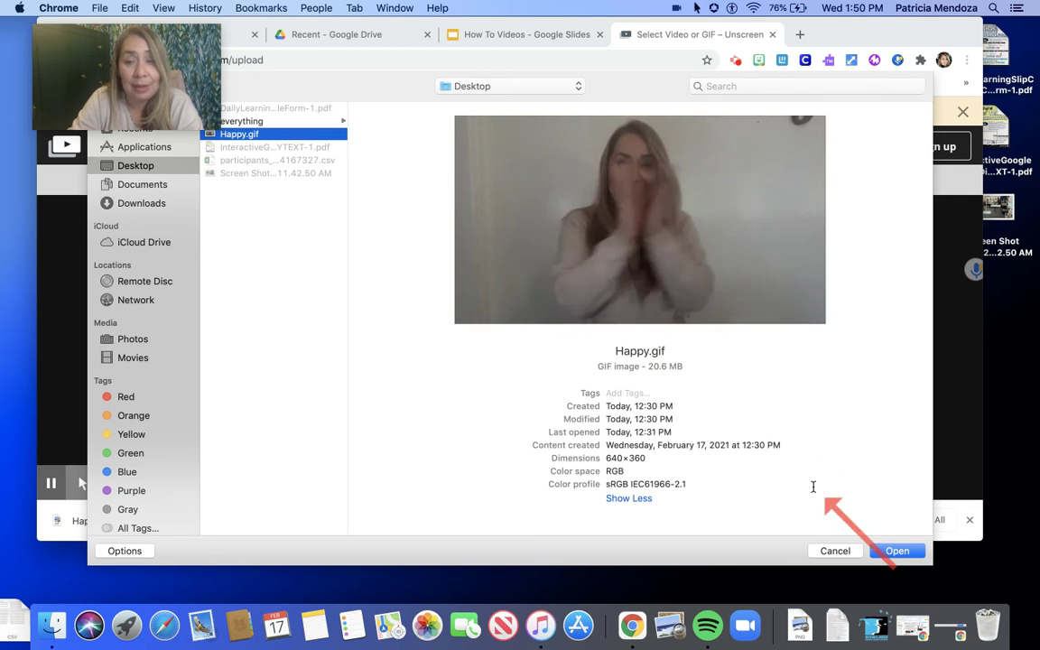
click(884, 549)
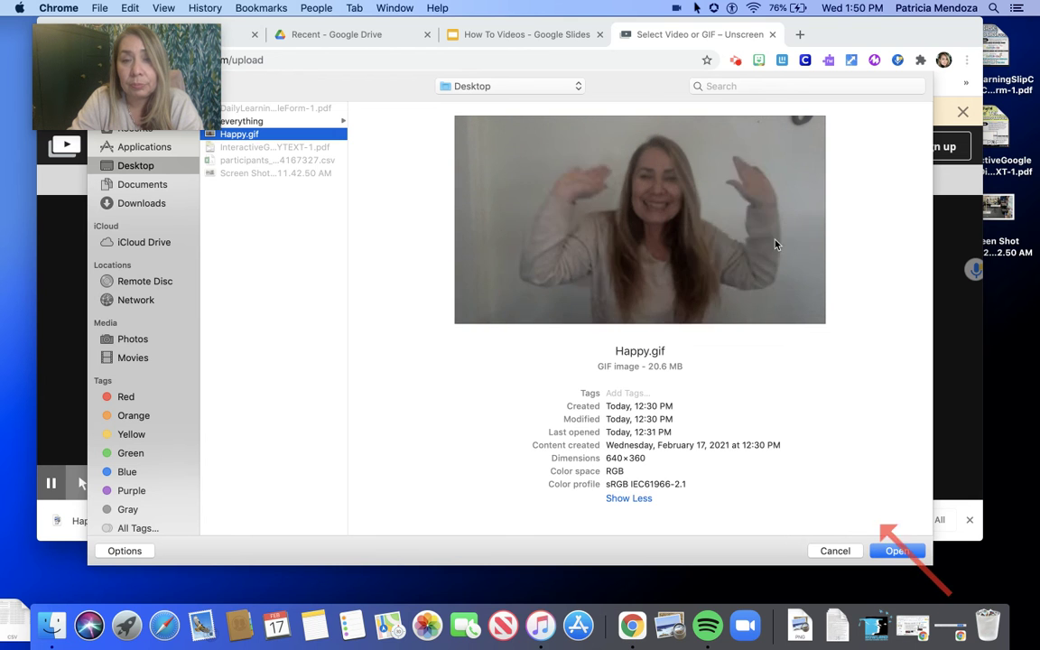
click(894, 550)
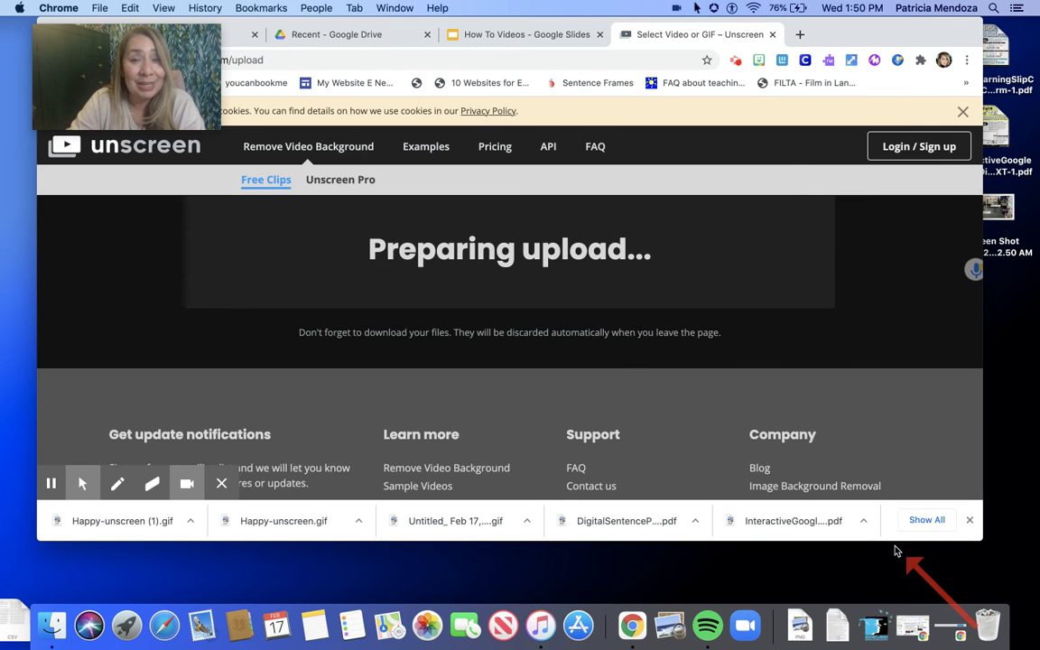
- Download the processed Happy.gif with its background removed
scroll(800, 414, up, 3)
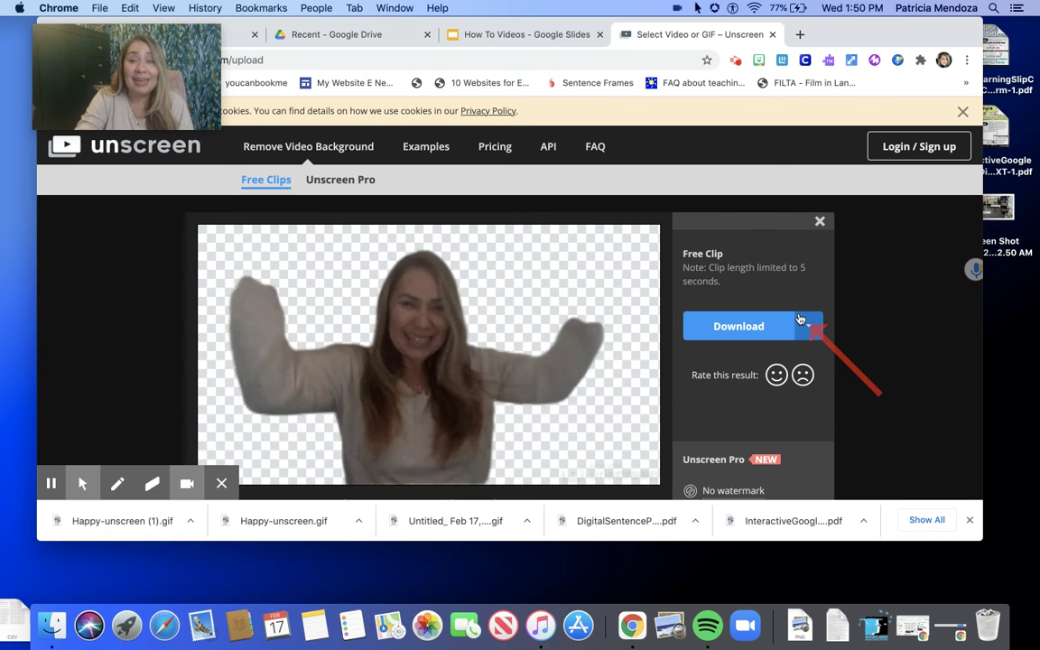
click(739, 326)
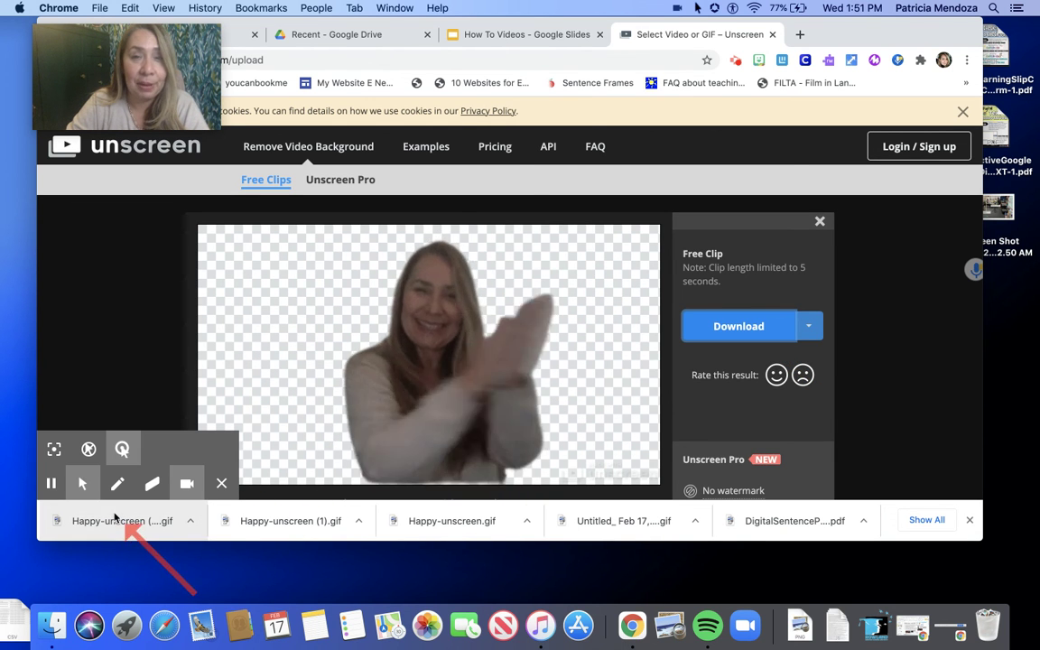
- In the How To Videos deck, drag the background-free Happy GIF onto slide 17 beside step 8
click(531, 34)
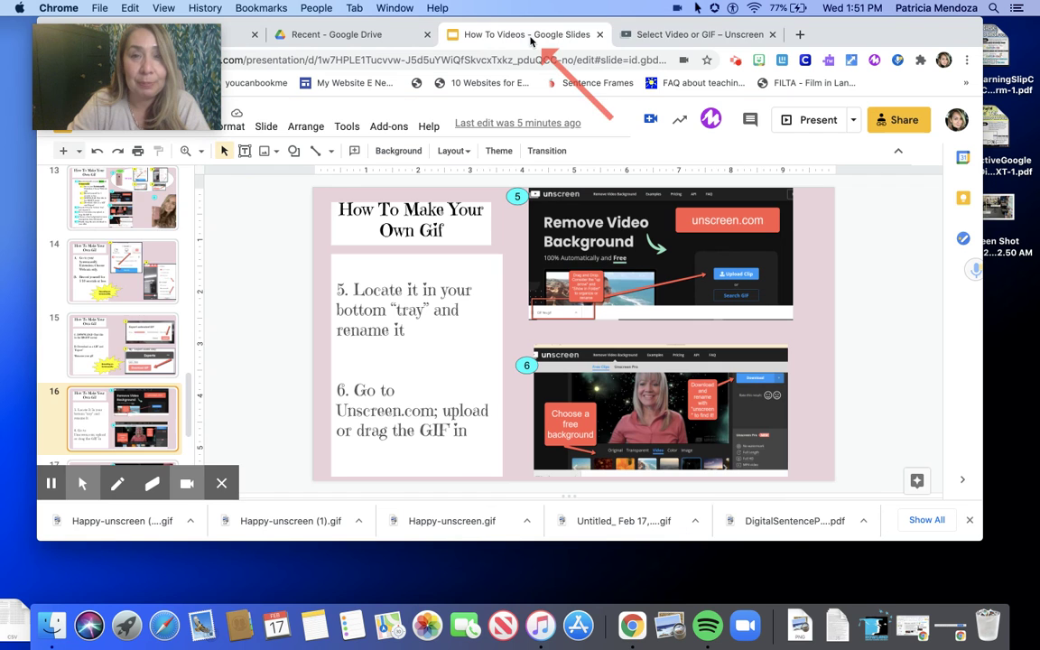
scroll(163, 425, down, 3)
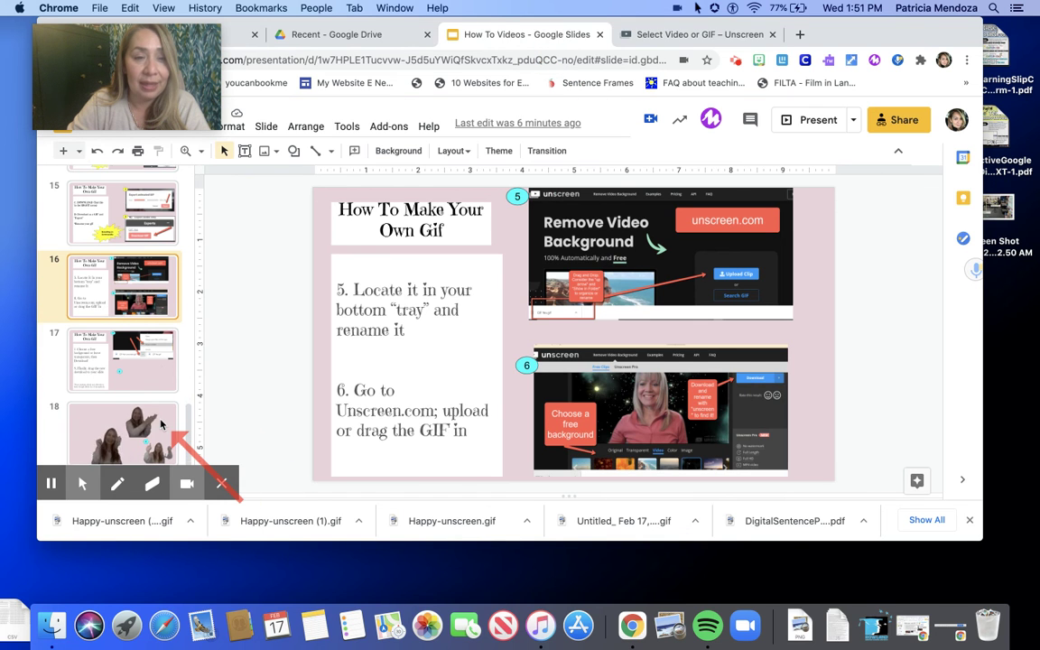
scroll(163, 424, up, 1)
click(163, 407)
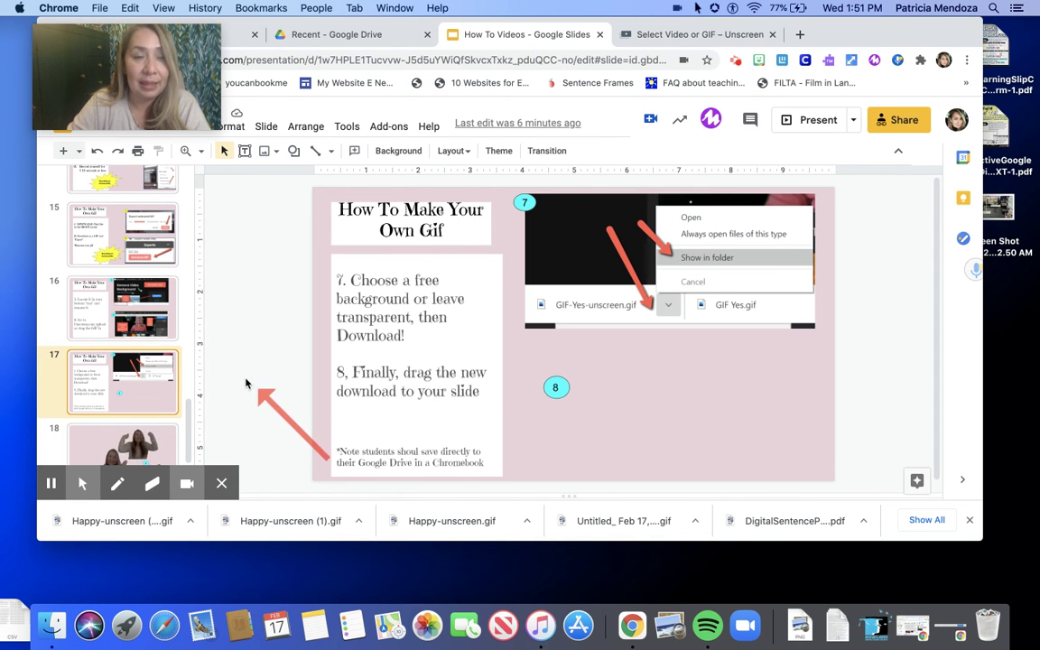
drag(108, 522, 689, 402)
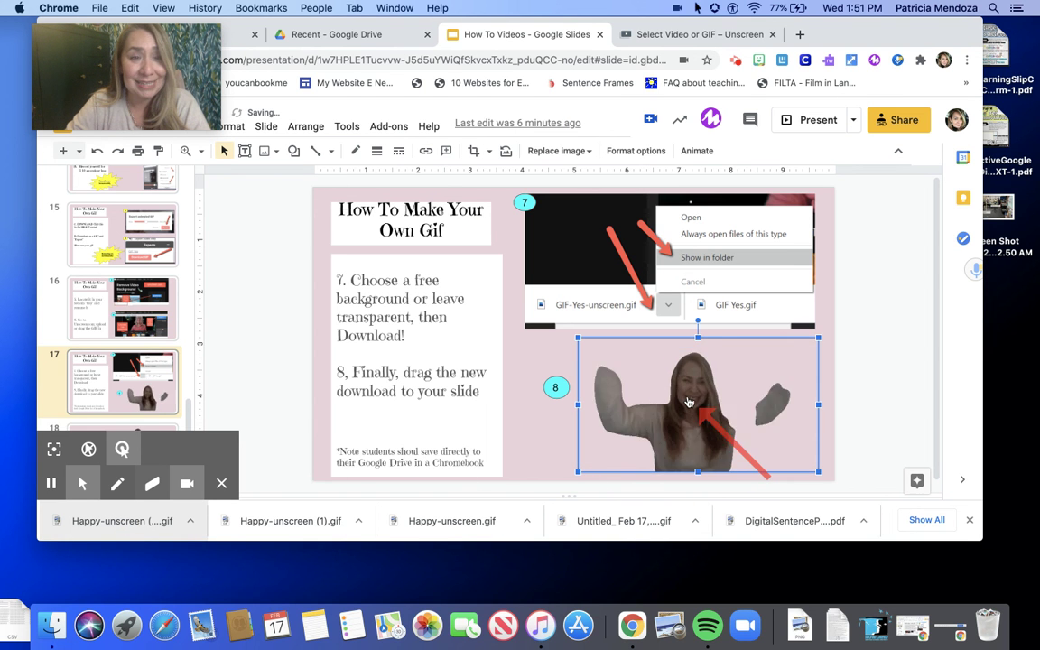
scroll(140, 379, down, 1)
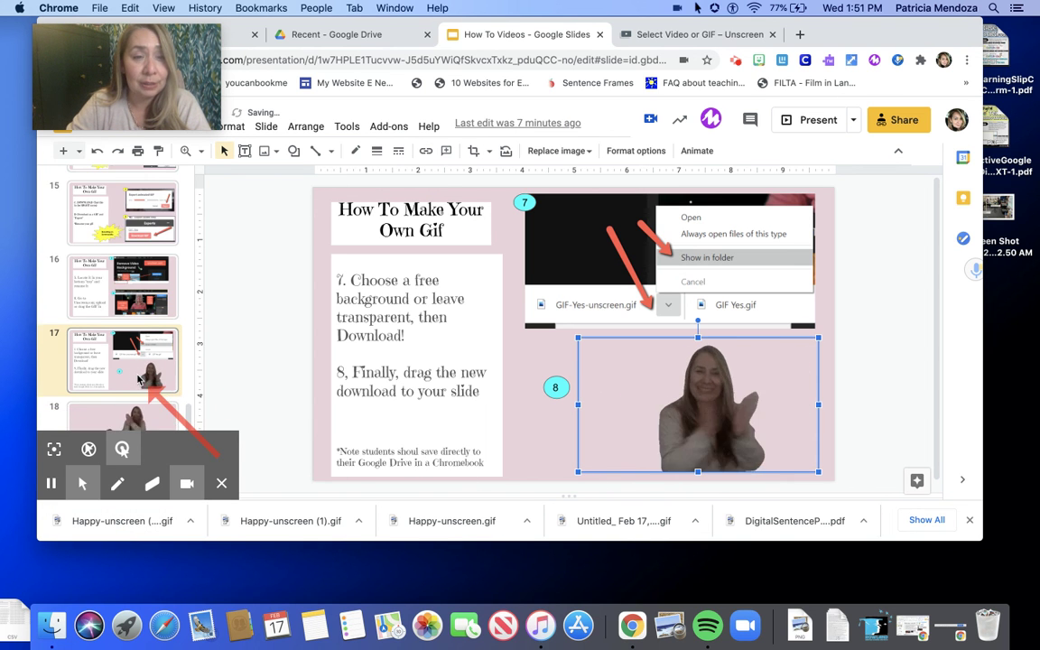
click(142, 427)
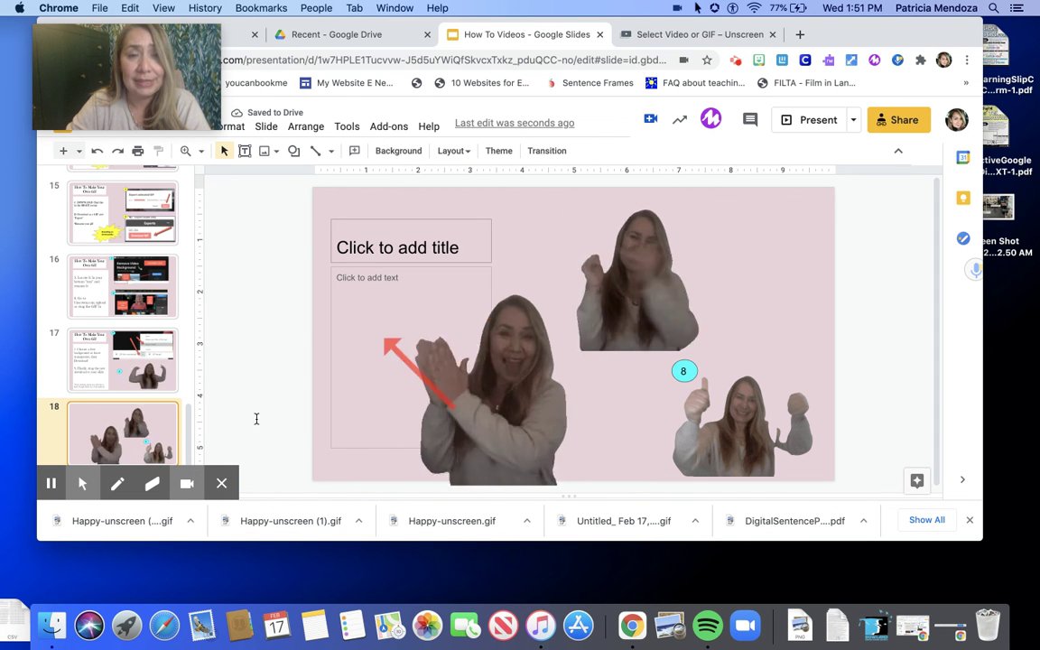
- Paste another dancing GIF onto slide 18, then return to slide 13
right_click(432, 299)
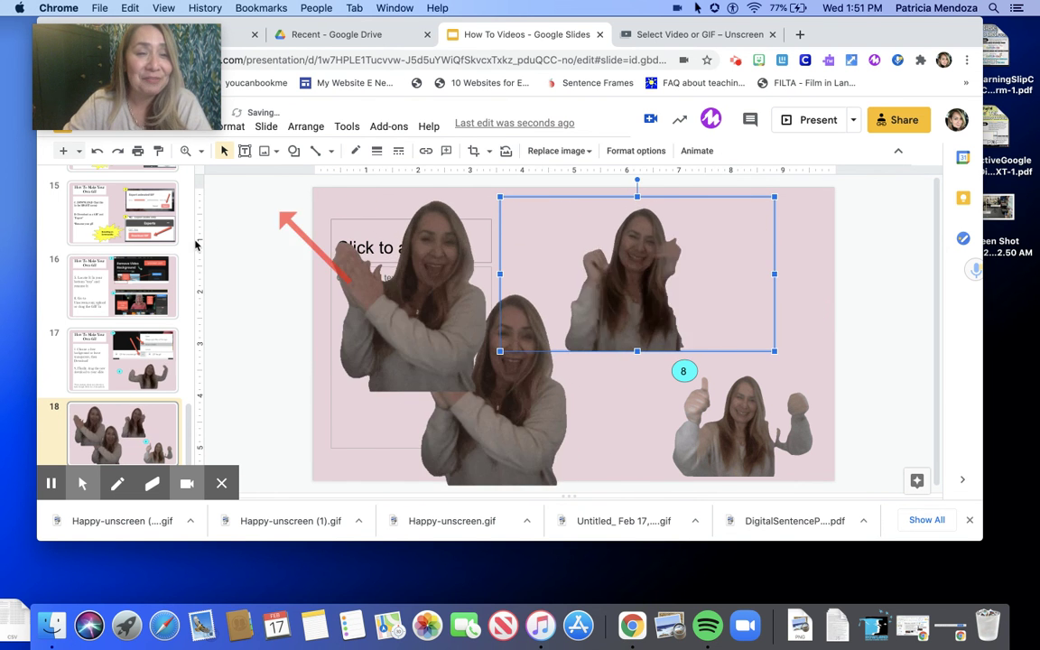
scroll(162, 257, up, 3)
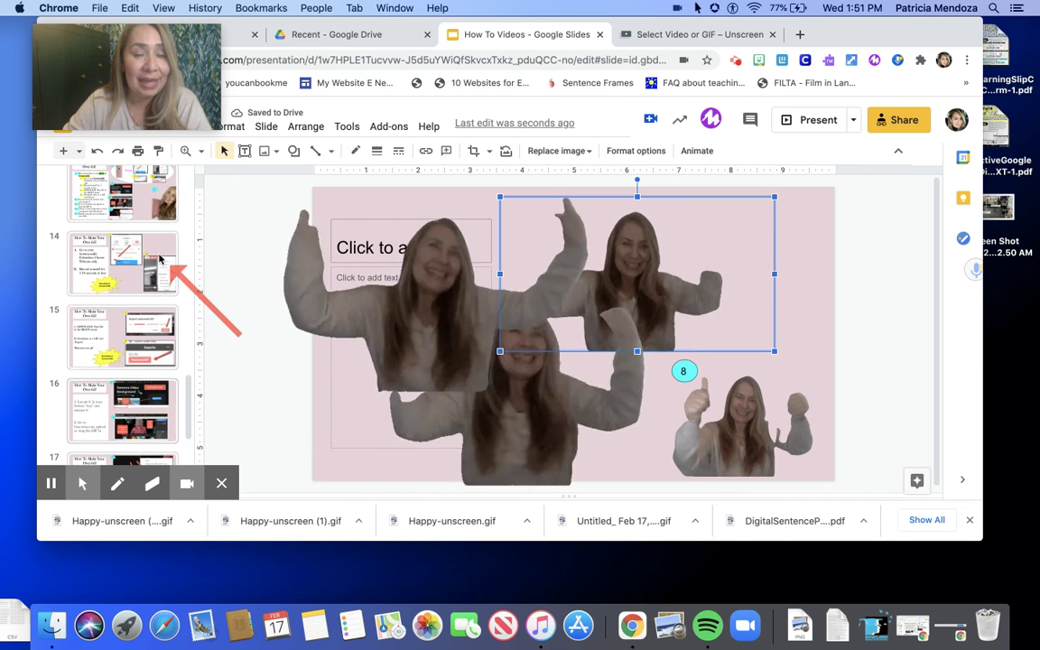
scroll(160, 259, up, 2)
click(161, 249)
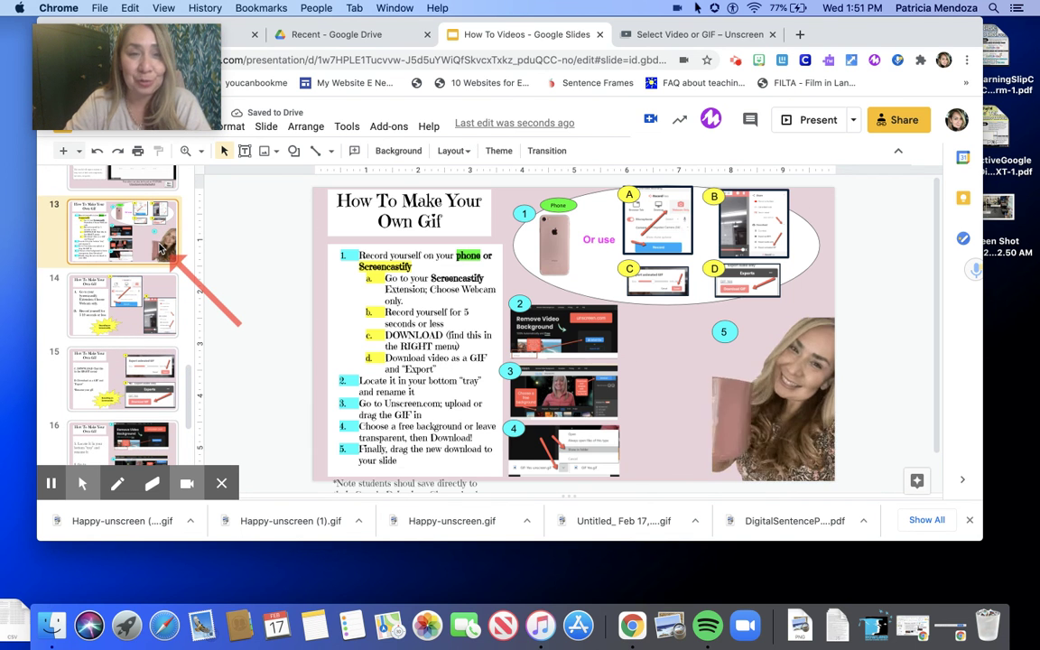